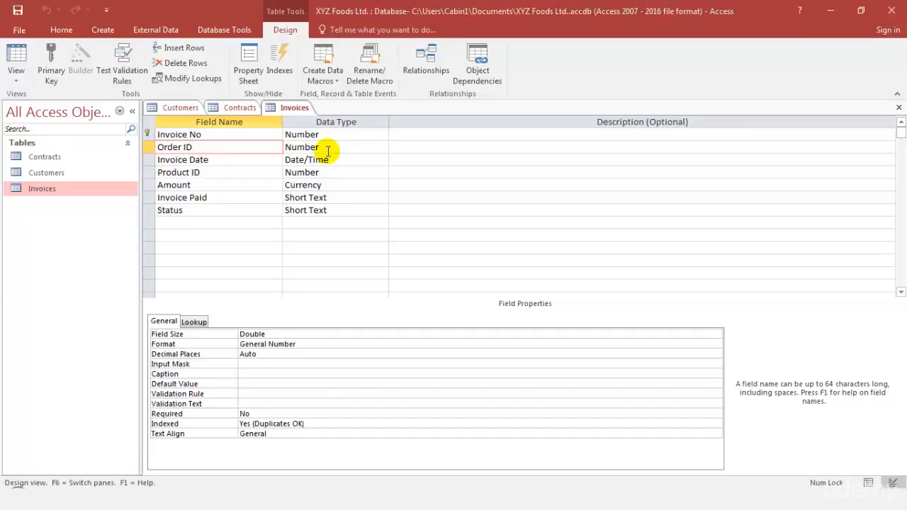
Step: Review the fields and primary keys in the designs of the Customers, Contracts and Invoices tables
left_click(177, 108)
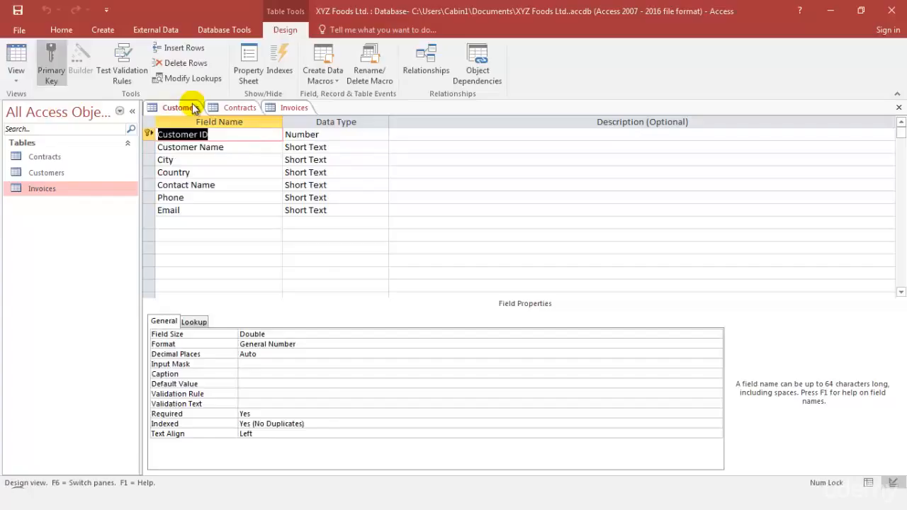
left_click(228, 111)
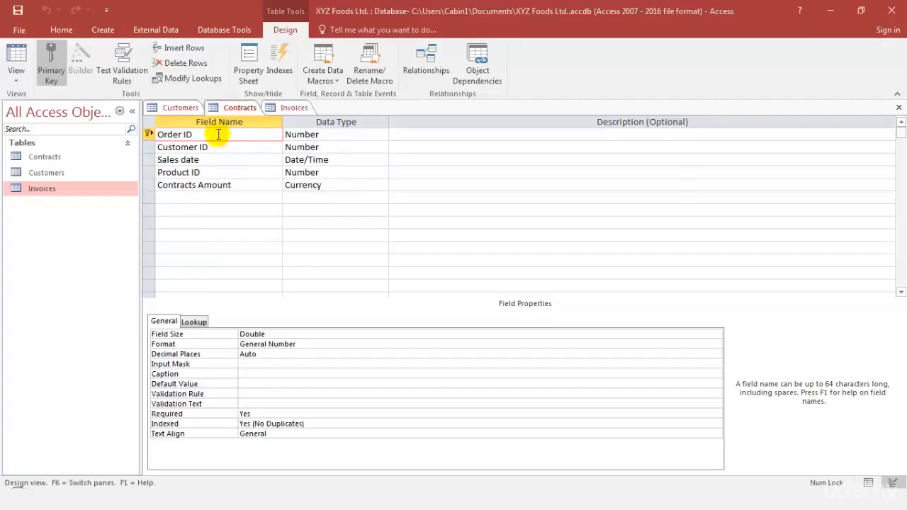
left_click(180, 107)
left_click(242, 109)
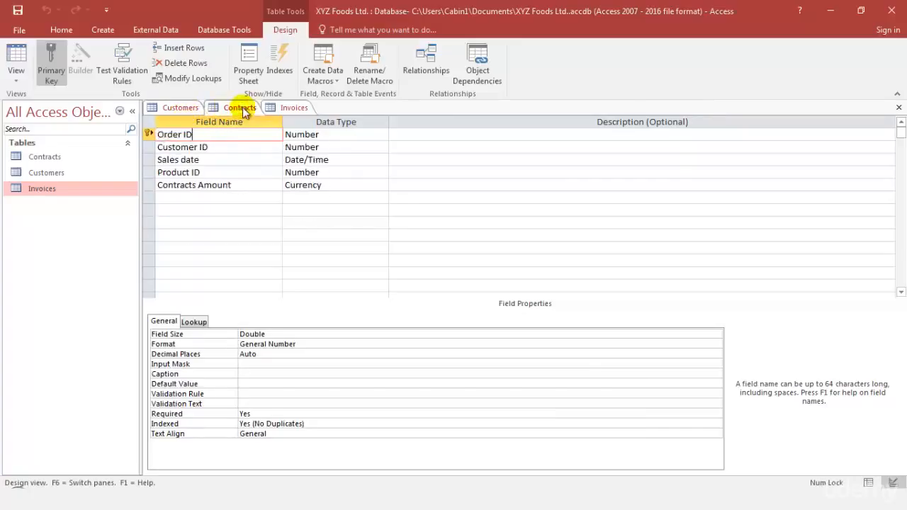
left_click(290, 108)
left_click(180, 108)
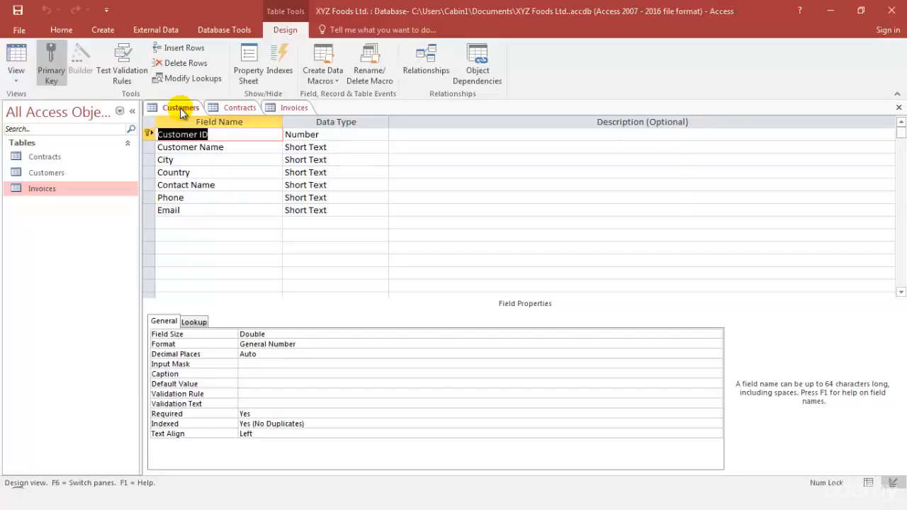
Step: Open the database relationships layout and add the Customers, Contracts and Invoices tables to it
left_click(214, 30)
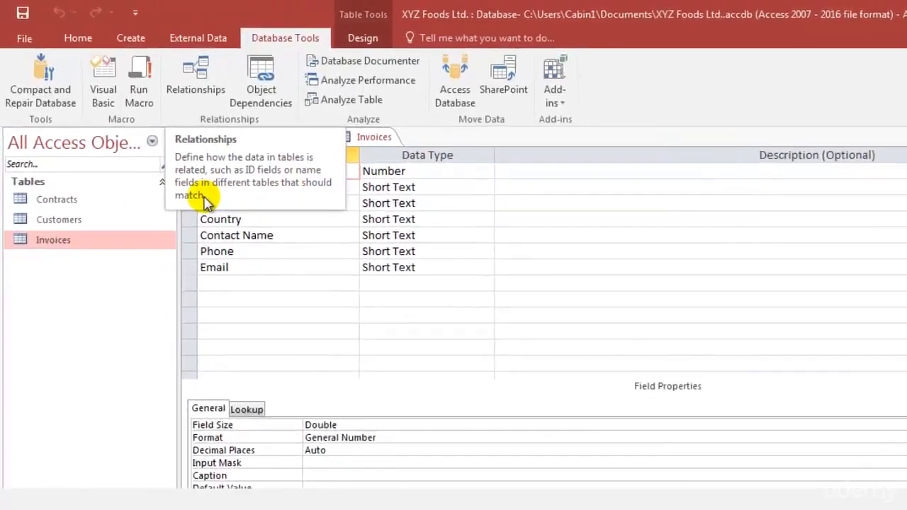
left_click(221, 120)
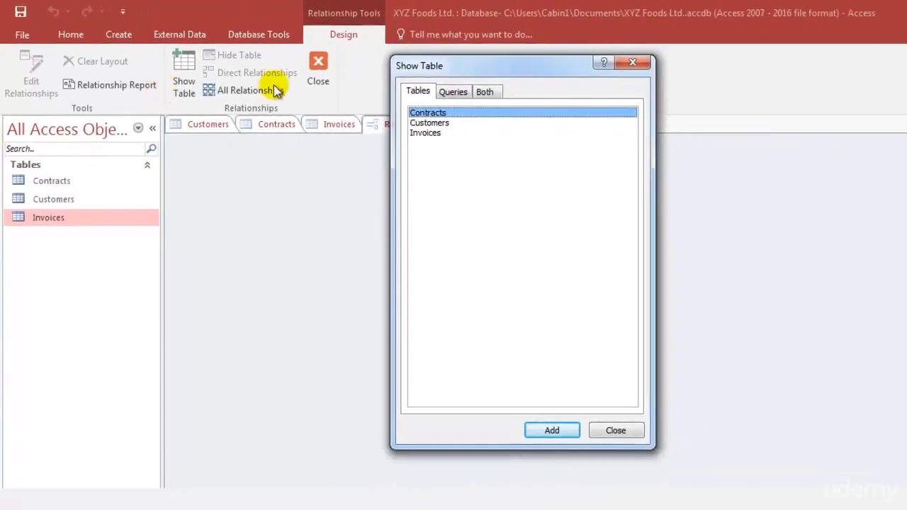
left_click_drag(480, 68, 603, 116)
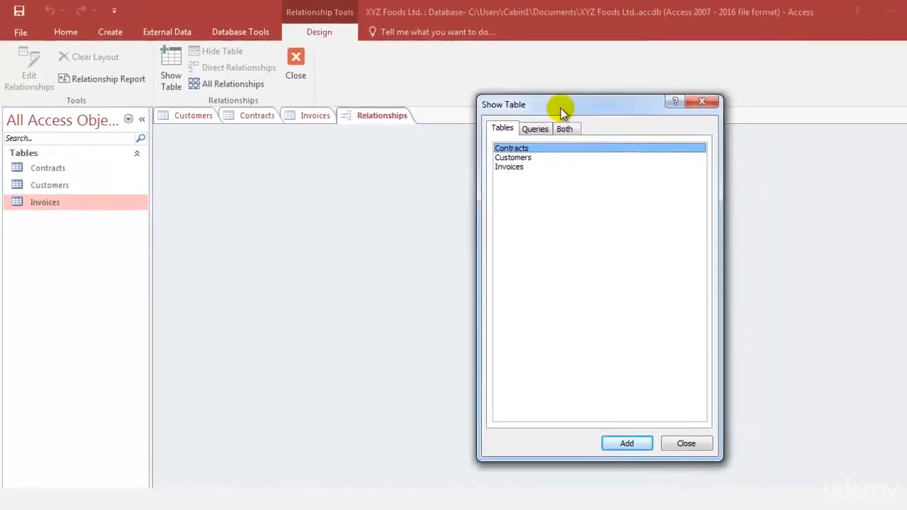
left_click(520, 157)
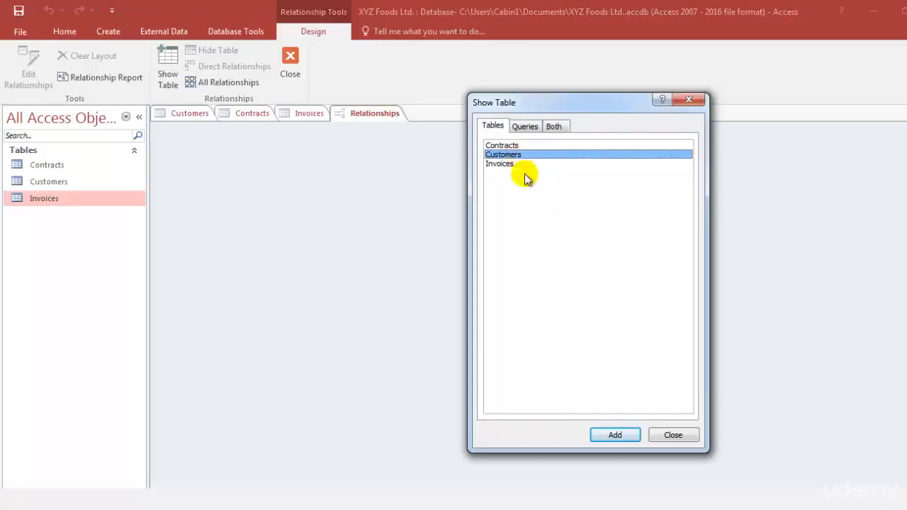
left_click(625, 440)
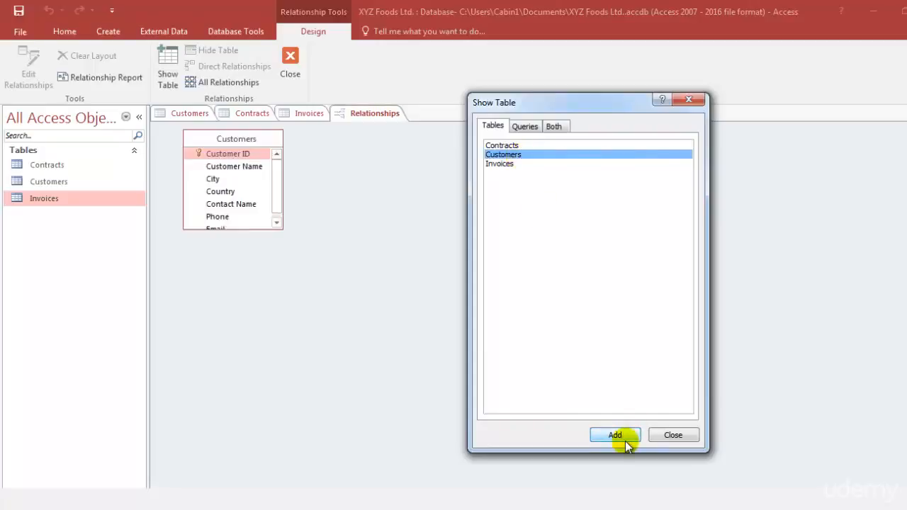
left_click(528, 144)
left_click(612, 437)
left_click(510, 164)
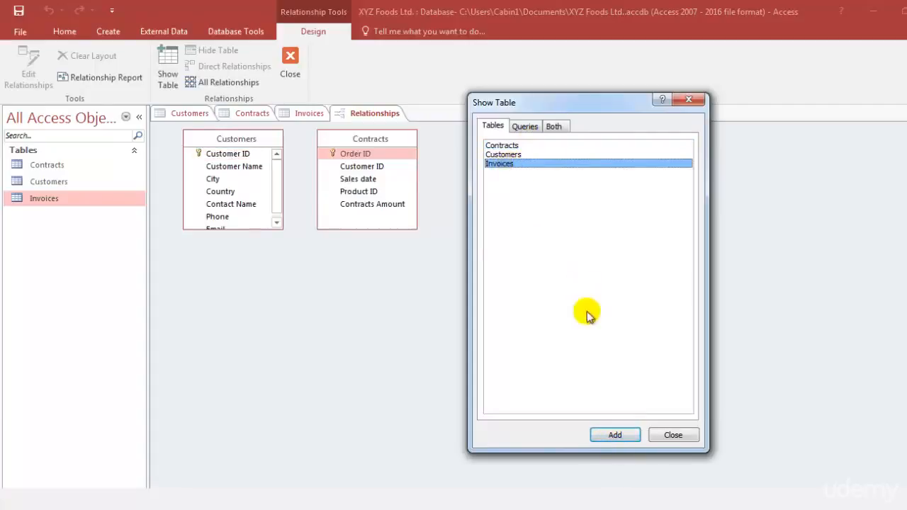
left_click(626, 433)
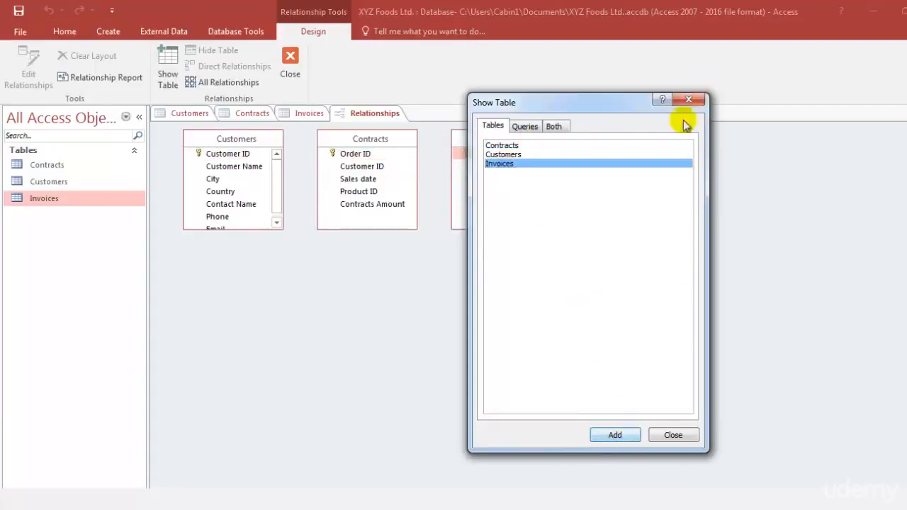
left_click(670, 433)
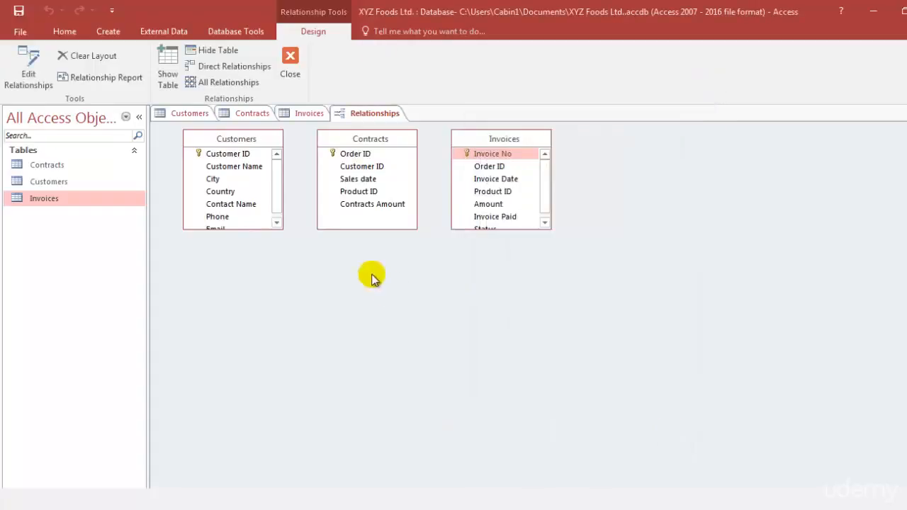
Step: Space out the three tables in the relationships layout, with Contracts between Customers and Invoices in a descending diagonal
mouse_move(232, 139)
left_mouse_down()
mouse_move(233, 178)
mouse_move(229, 147)
left_mouse_up()
left_click_drag(375, 141, 405, 179)
left_click_drag(529, 148, 592, 199)
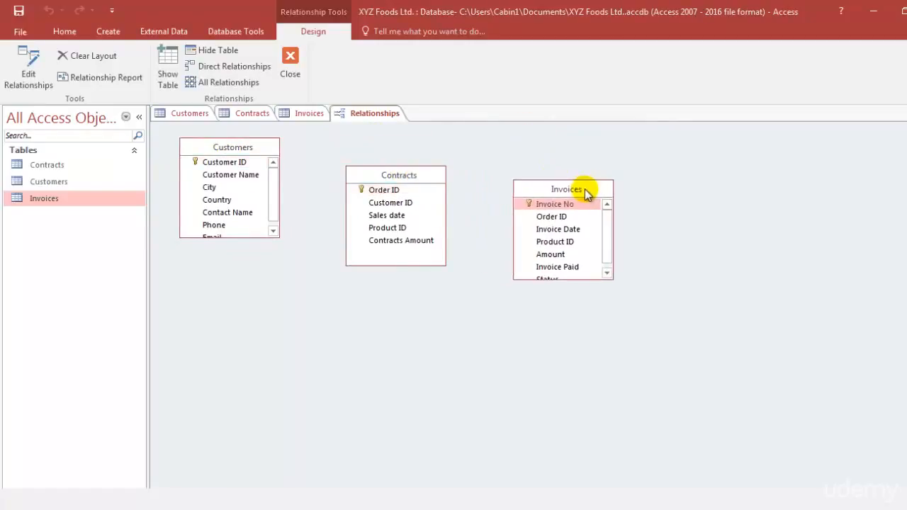
left_click_drag(418, 173, 407, 293)
mouse_move(255, 148)
left_mouse_down()
mouse_move(238, 263)
mouse_move(236, 168)
mouse_move(263, 157)
left_mouse_up()
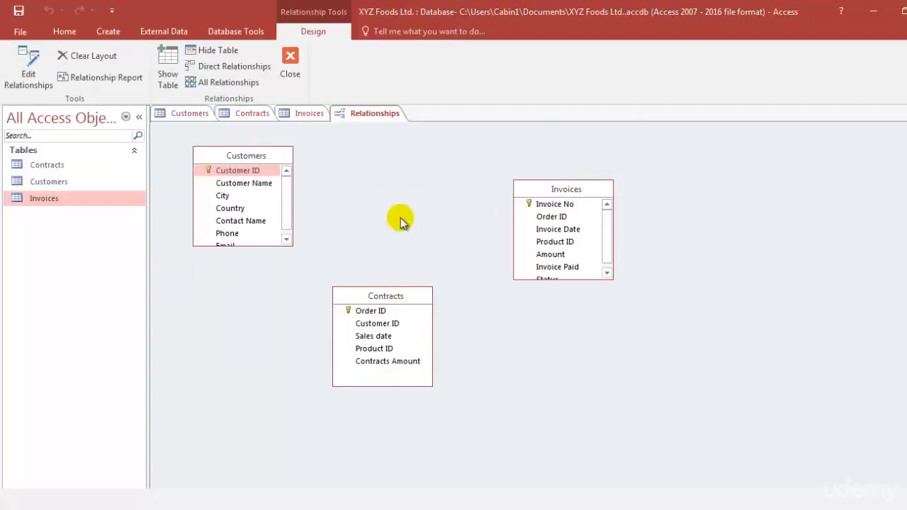
left_click_drag(419, 297, 457, 221)
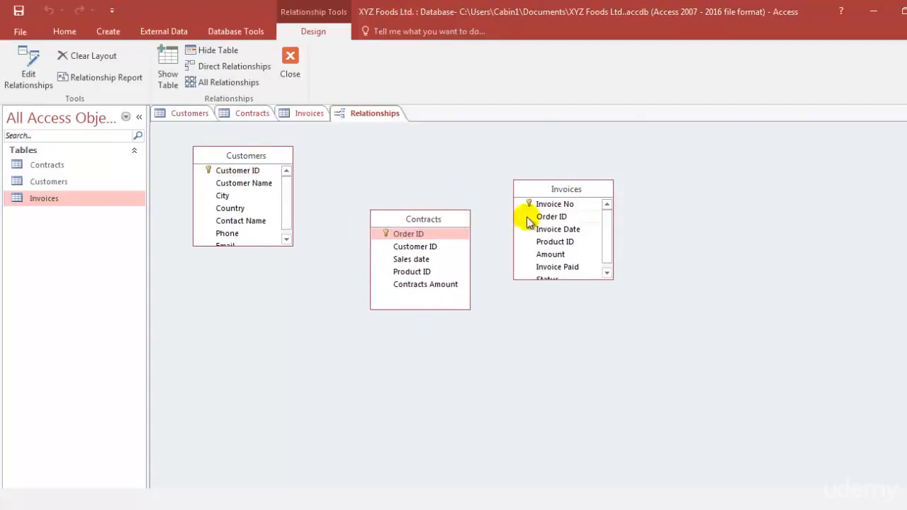
left_click_drag(588, 189, 650, 259)
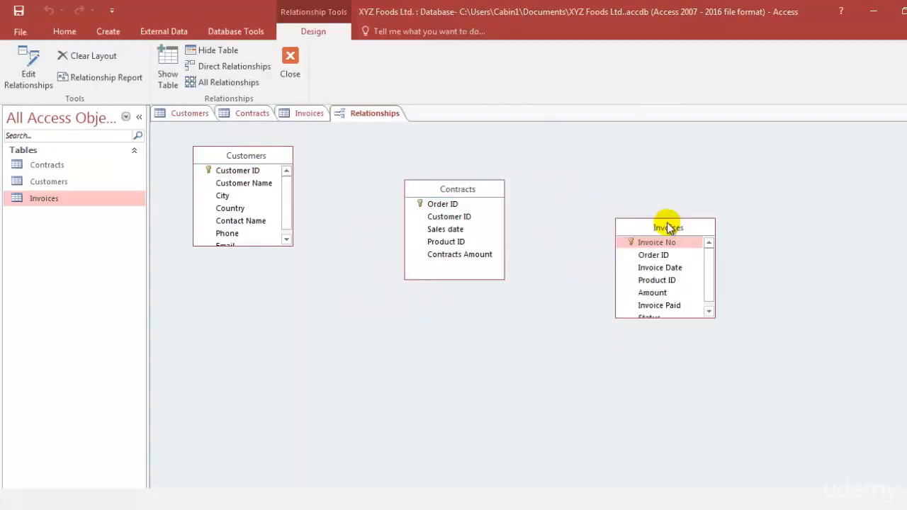
Step: Enlarge the Customers table box to fit all its fields, and look through the Invoices field list down to Status
left_click(248, 246)
left_click_drag(249, 247, 251, 257)
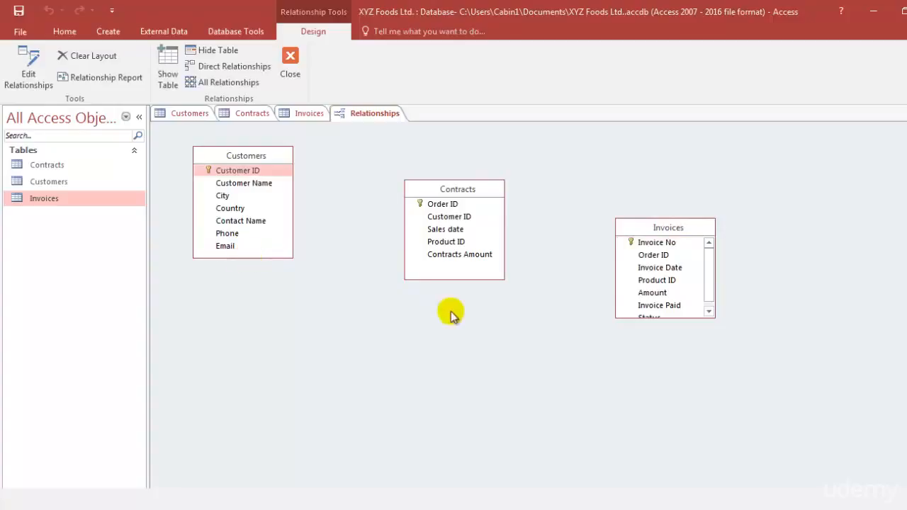
left_click(680, 318)
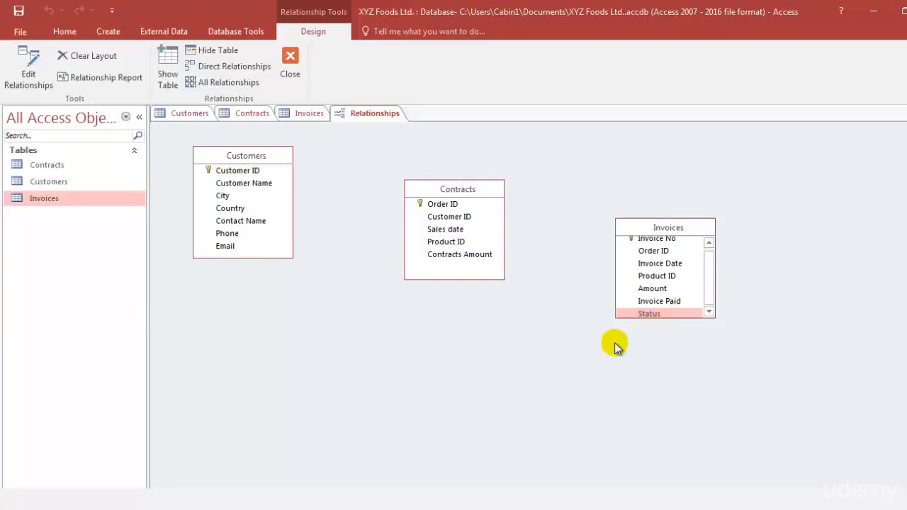
scroll(710, 279, "up", 1)
scroll(614, 246, "down", 1)
scroll(672, 260, "up", 1)
scroll(672, 261, "down", 1)
scroll(671, 260, "up", 1)
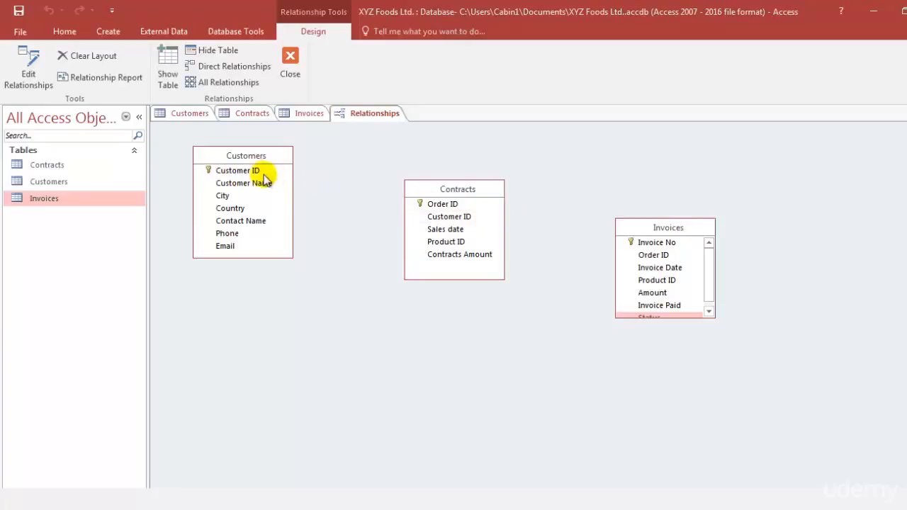
Step: Try to relate Customer ID in Customers to Customer ID in Contracts, enforcing referential integrity with cascade update and cascade delete
left_click_drag(256, 174, 438, 221)
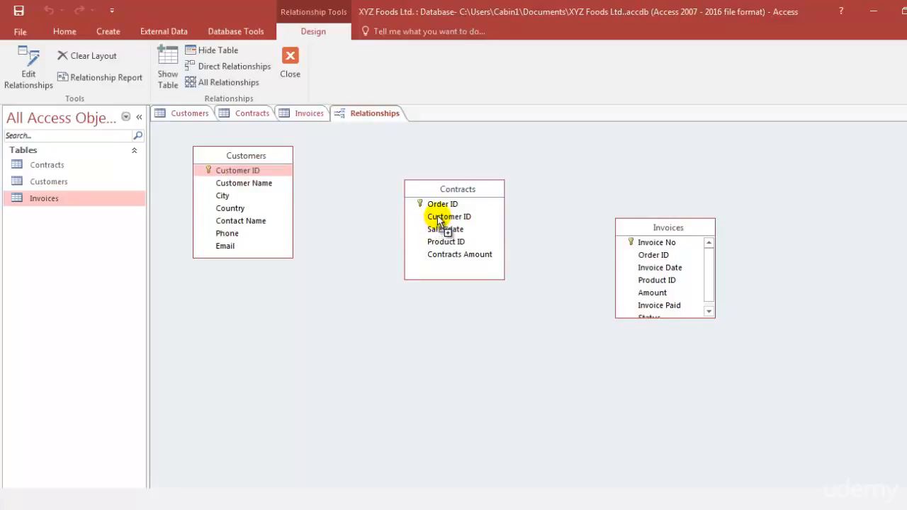
left_click_drag(438, 221, 438, 222)
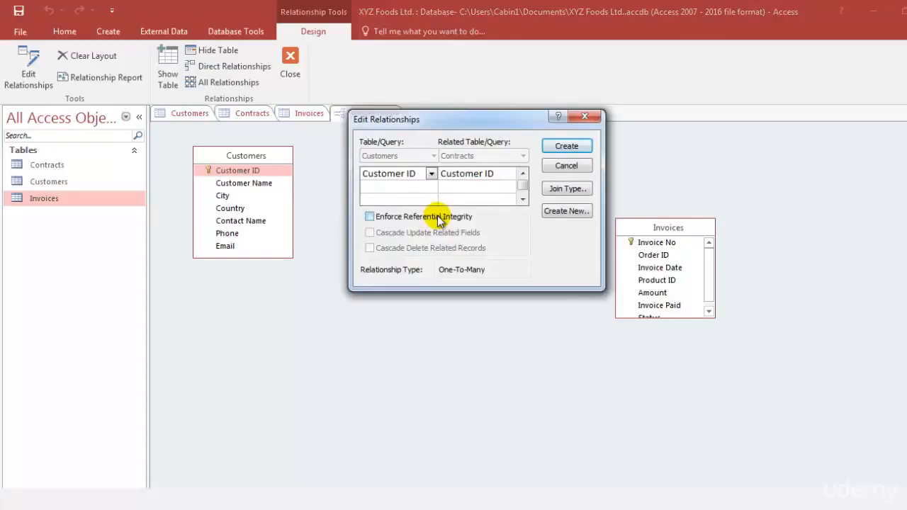
left_click_drag(537, 207, 675, 165)
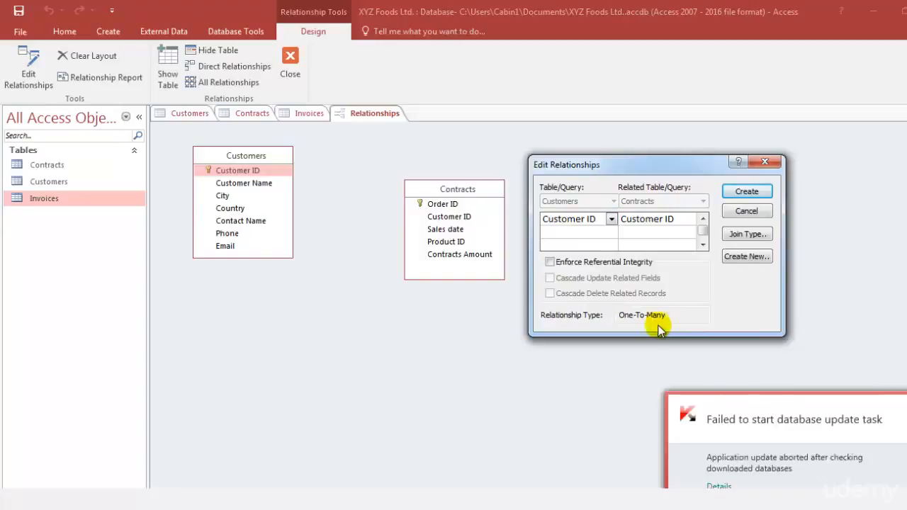
left_click(556, 261)
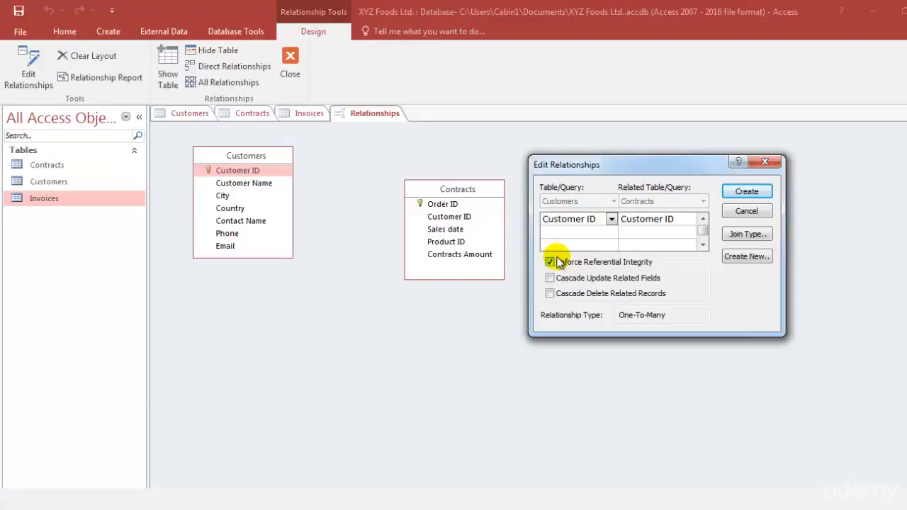
left_click(583, 282)
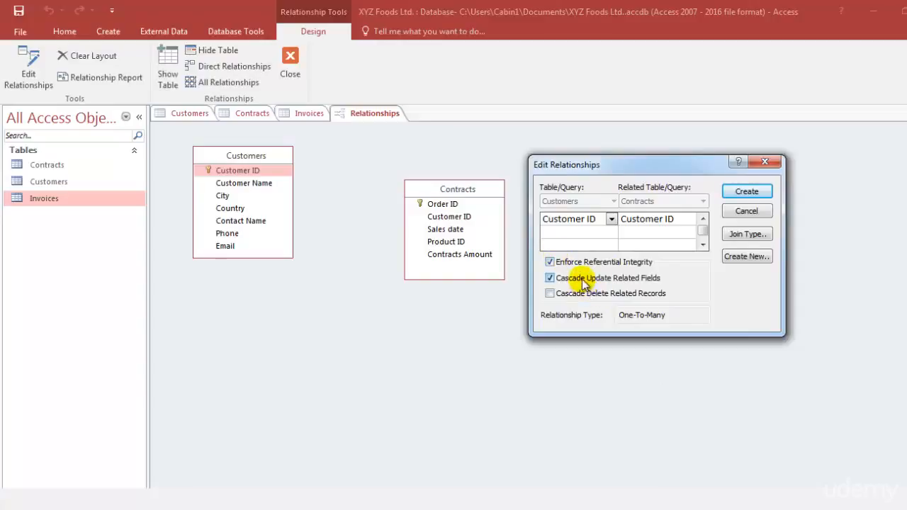
left_click(578, 296)
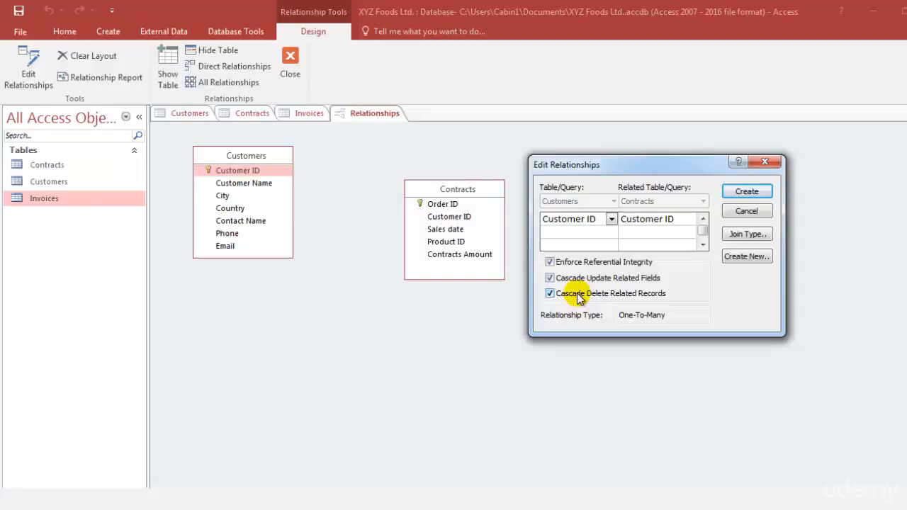
left_click(744, 192)
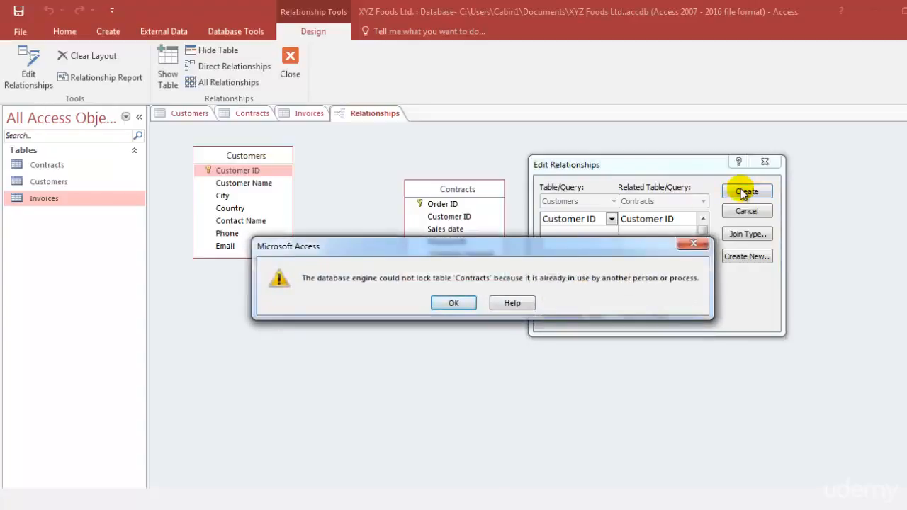
left_click(463, 302)
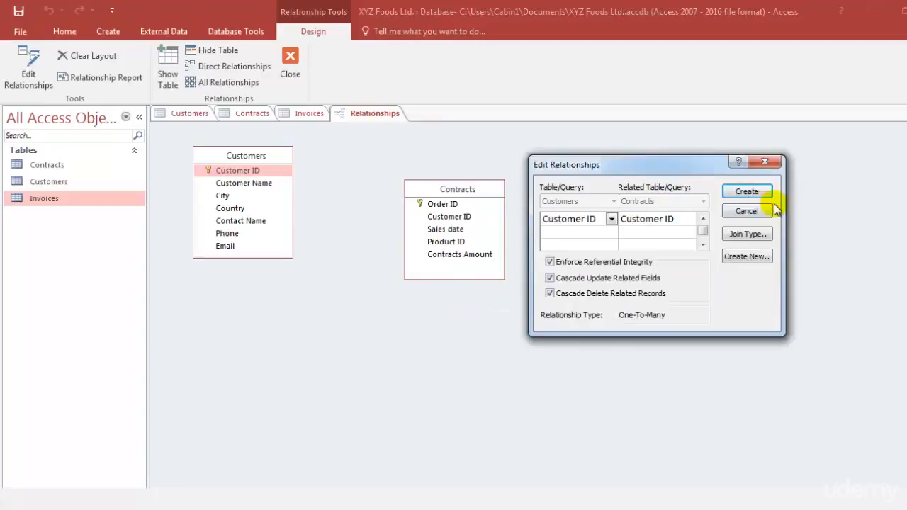
left_click(752, 191)
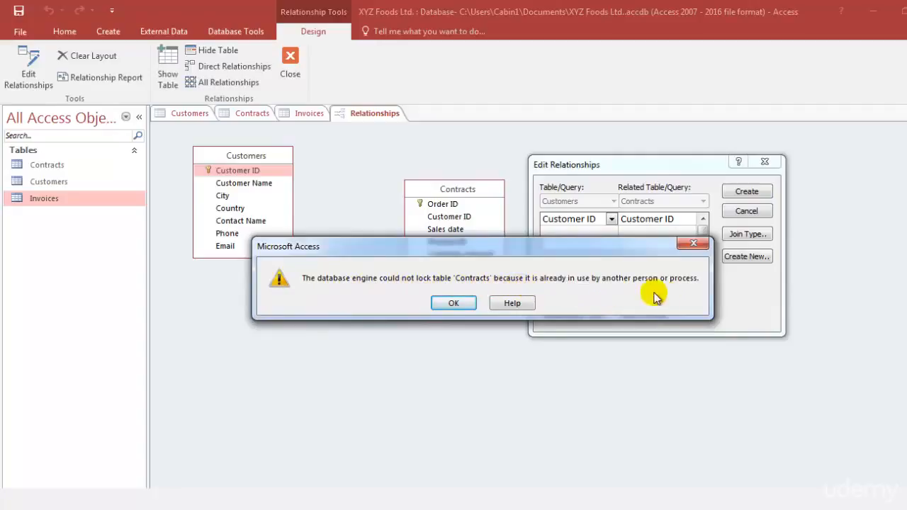
left_click(464, 303)
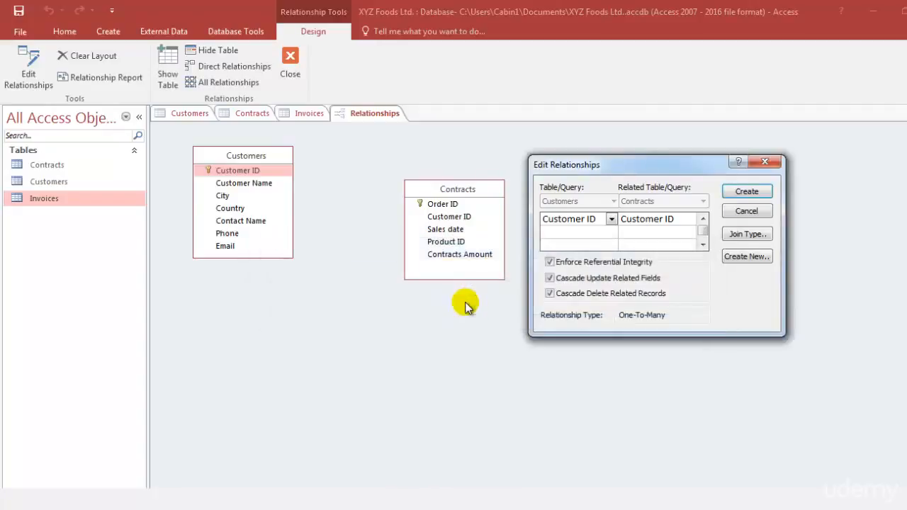
left_click(763, 164)
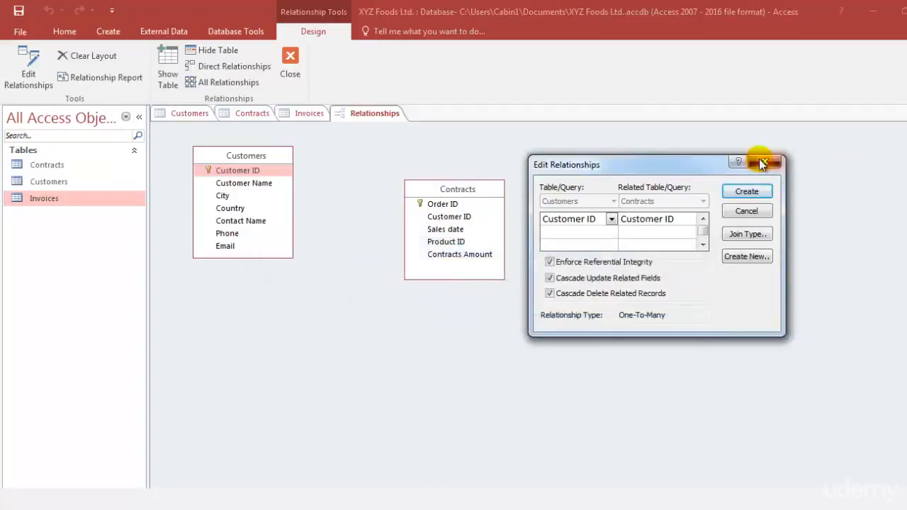
Step: Close the open Customers, Contracts and Invoices table designs, keeping only the relationships layout open
left_click(177, 116)
right_click(177, 117)
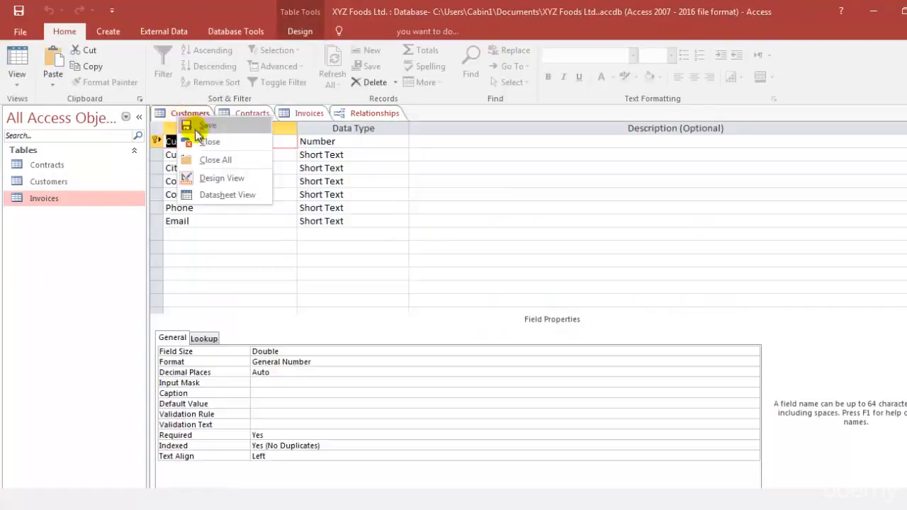
left_click(208, 142)
right_click(191, 115)
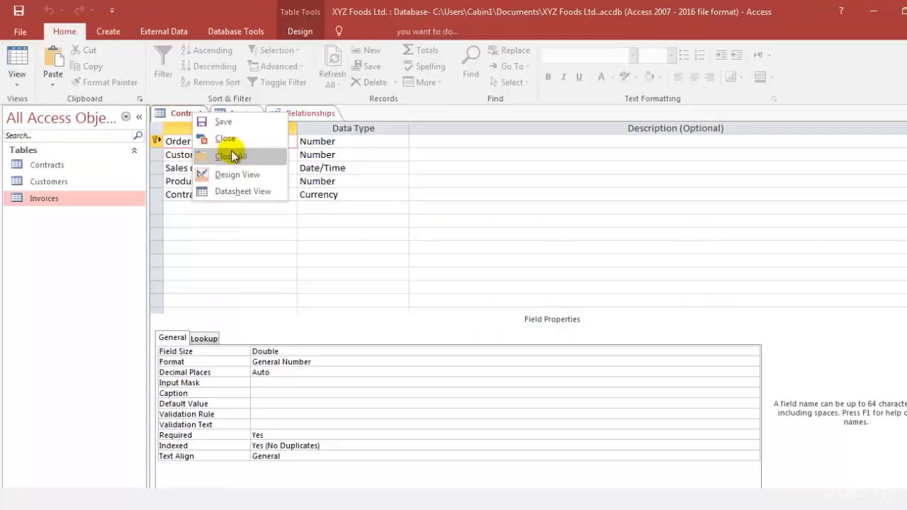
left_click(226, 138)
left_click(179, 114)
right_click(180, 115)
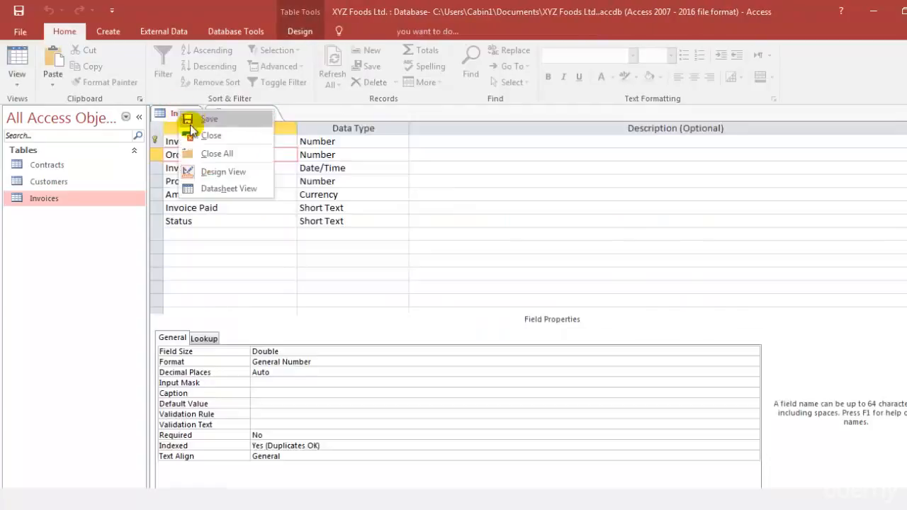
left_click(209, 135)
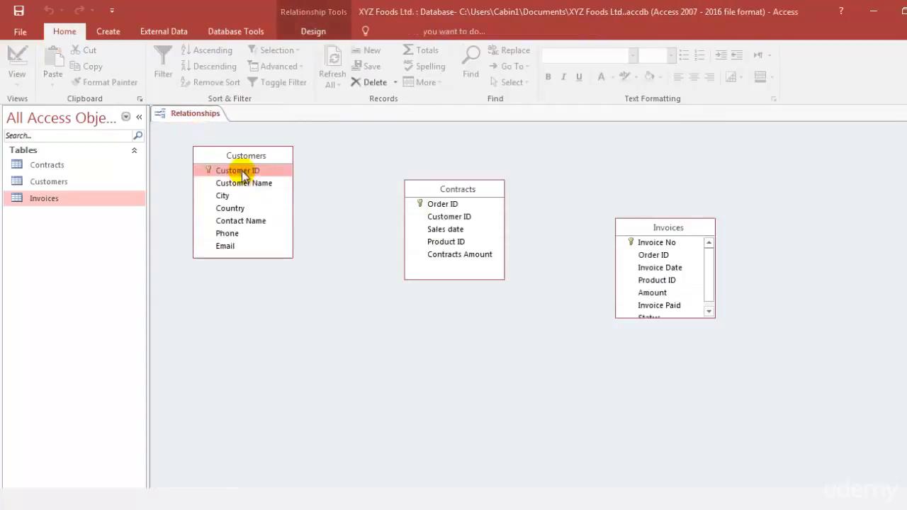
Step: Relate Customer ID in Customers to Customer ID in Contracts, enforcing referential integrity with cascade update and cascade delete
left_click_drag(250, 170, 433, 223)
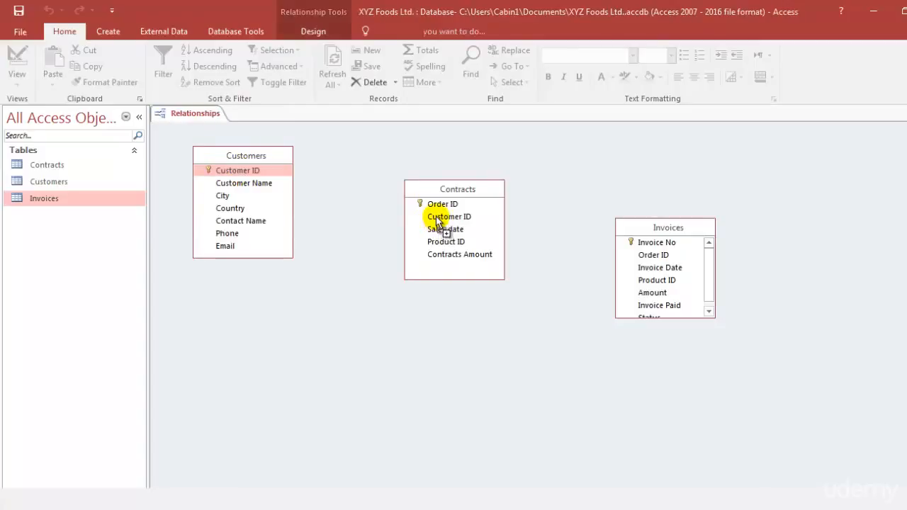
left_click(369, 216)
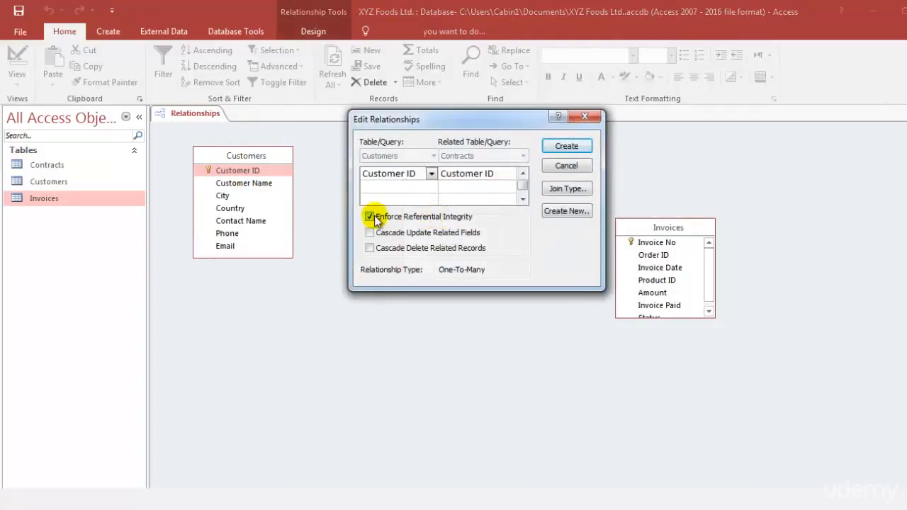
left_click(369, 232)
left_click(369, 248)
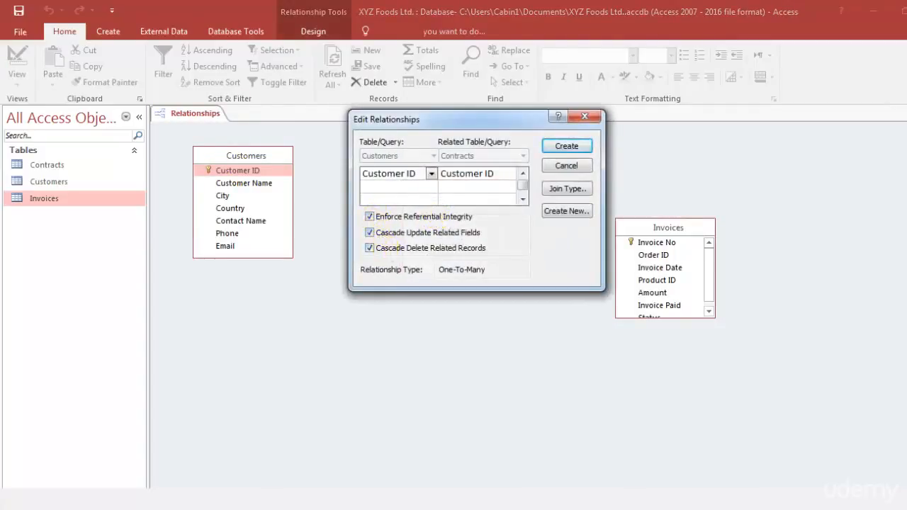
left_click(574, 150)
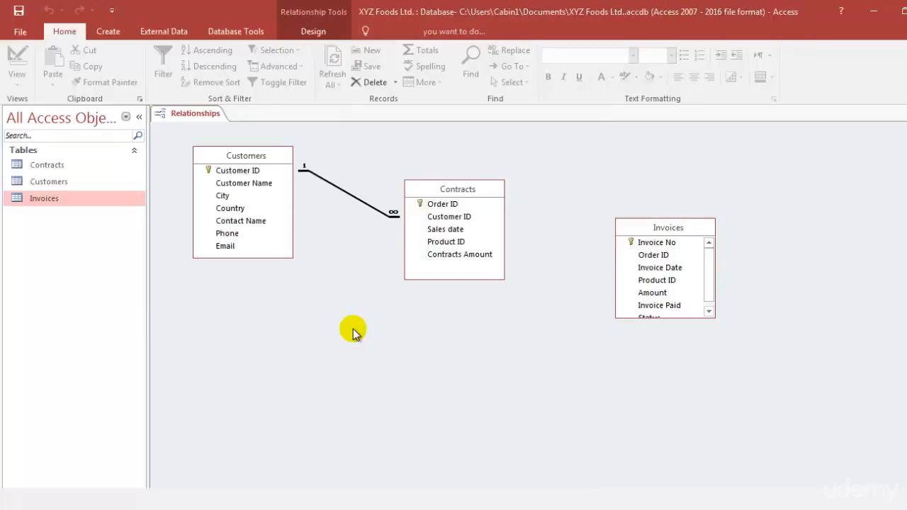
Step: Shift the Contracts table box slightly lower, and the Invoices box slightly lower and closer to Contracts
left_click_drag(435, 188, 434, 207)
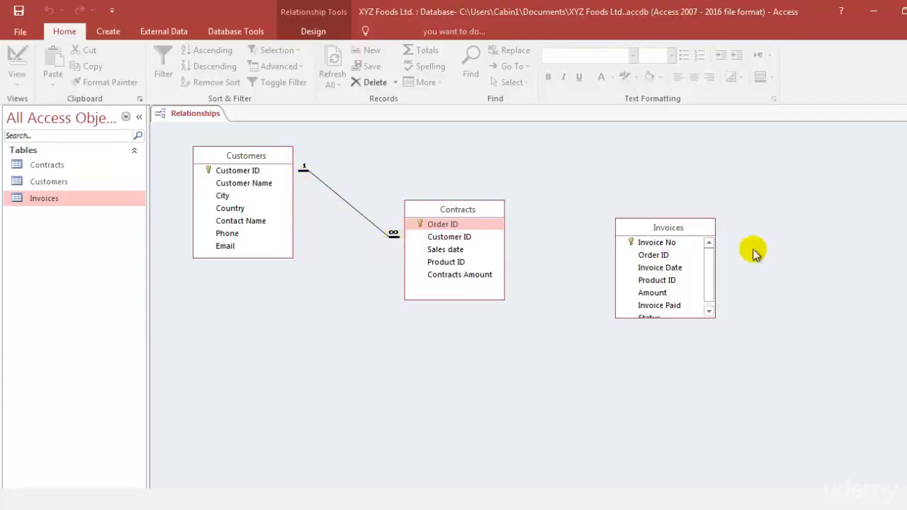
left_click_drag(661, 233, 641, 253)
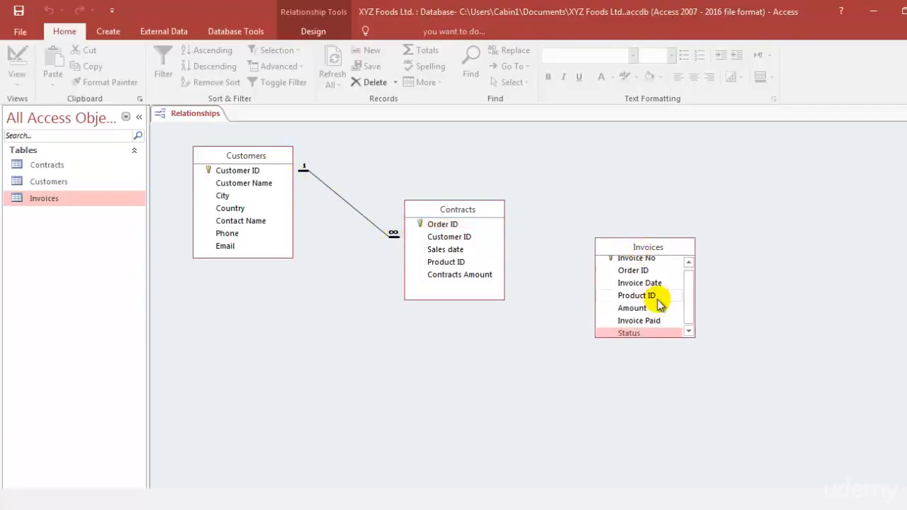
scroll(633, 304, "up", 1)
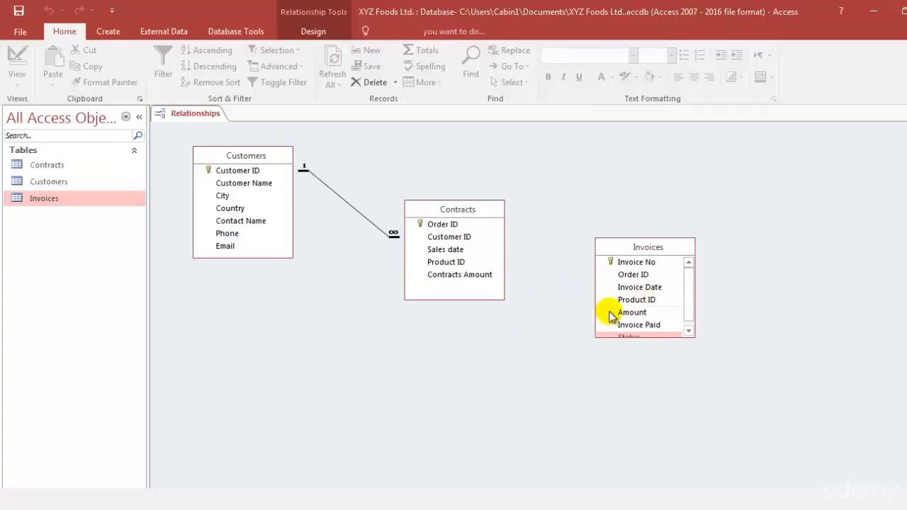
Step: Relate Order ID in Contracts to Order ID in Invoices, enforcing referential integrity with cascade update and cascade delete
left_click(438, 228)
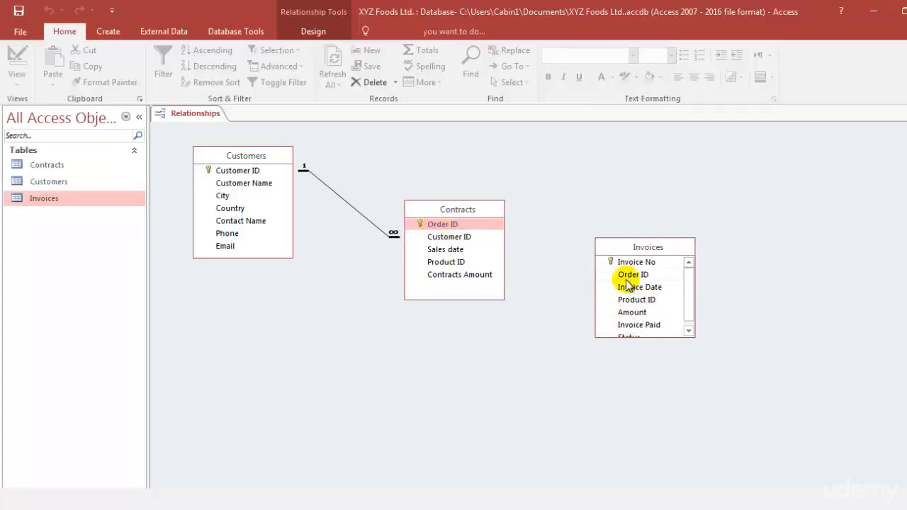
left_click_drag(480, 225, 626, 276)
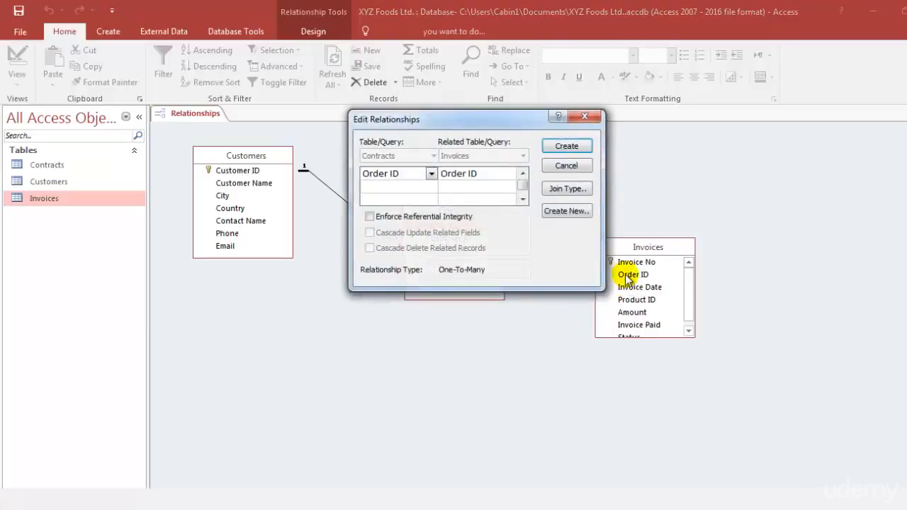
left_click(379, 218)
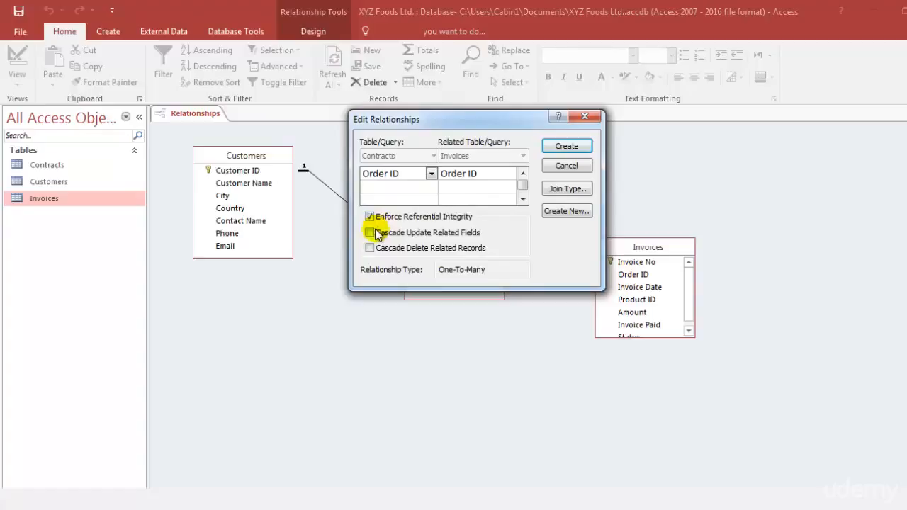
left_click(378, 235)
left_click(377, 250)
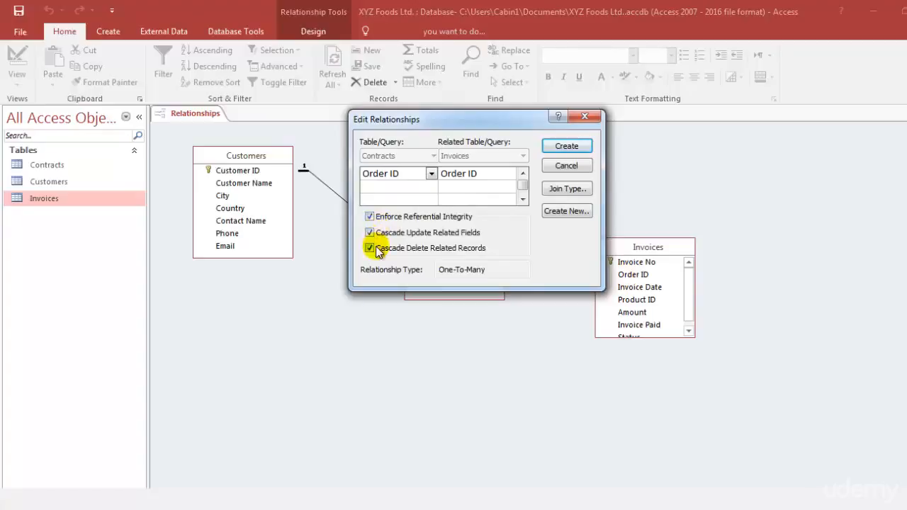
left_click(564, 150)
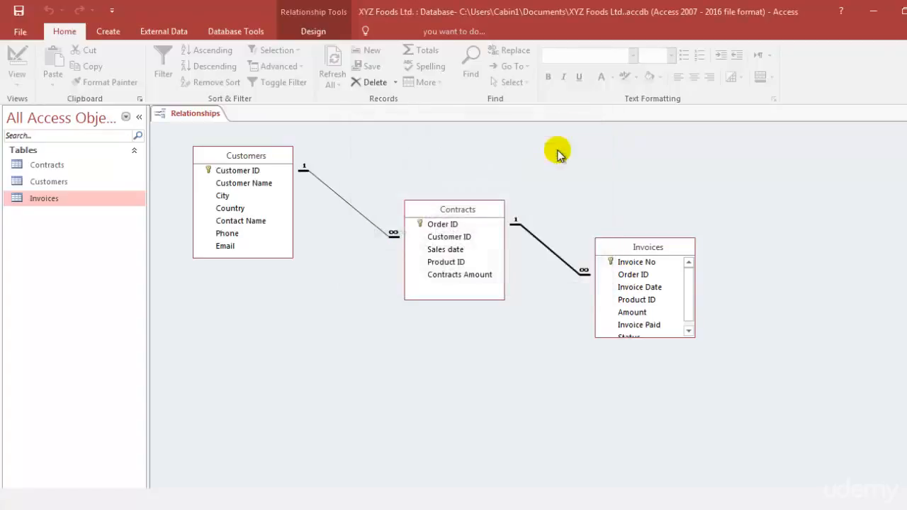
Step: Move the Invoices table box slightly down and away from Contracts, and close the relationships layout, saving its changes
left_click_drag(634, 248, 645, 267)
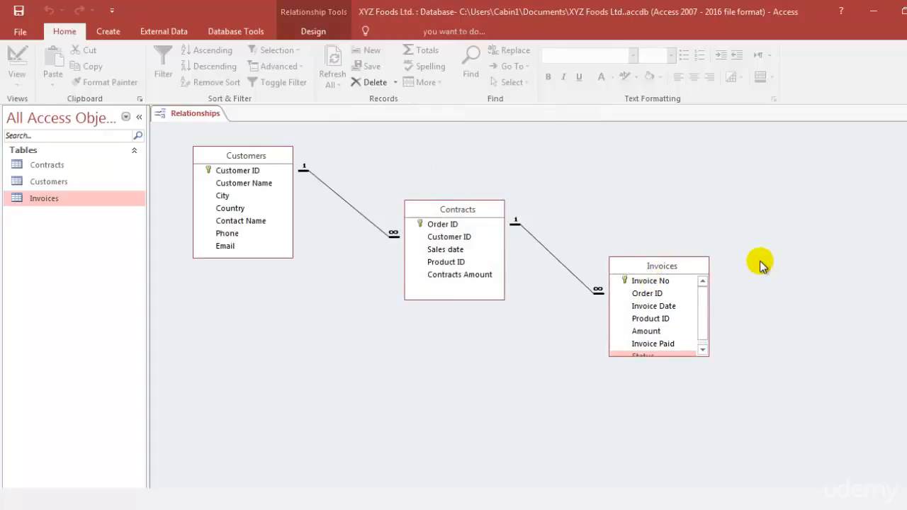
key("ctrl+w")
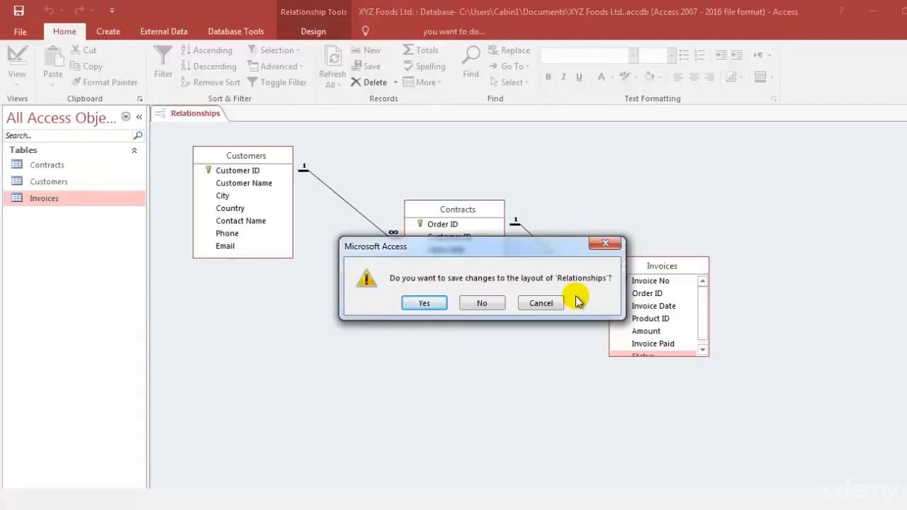
left_click(424, 303)
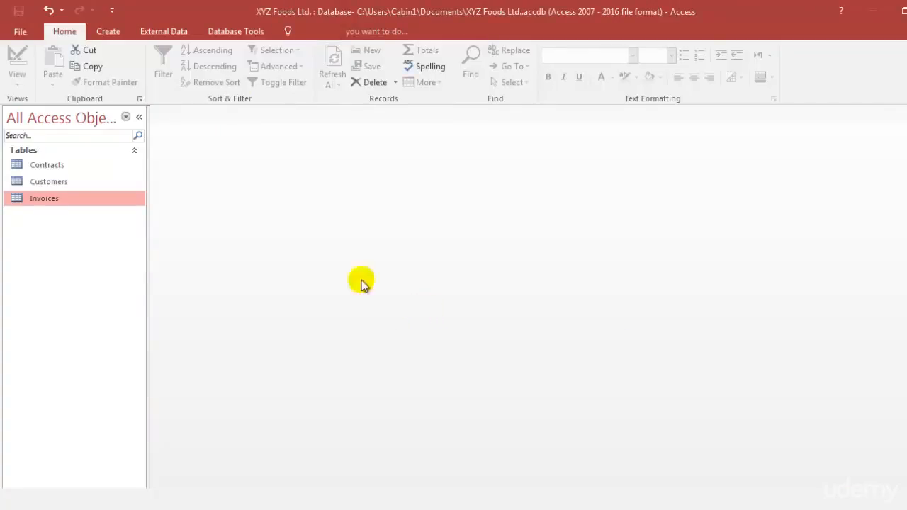
Step: Reopen the database relationships layout to check the links between Customers, Contracts and Invoices, and close it again
left_click(228, 32)
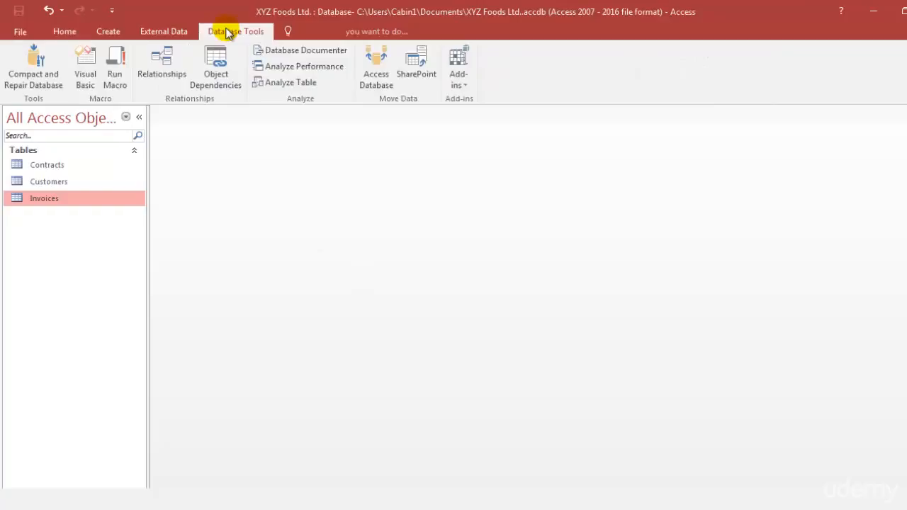
left_click(170, 54)
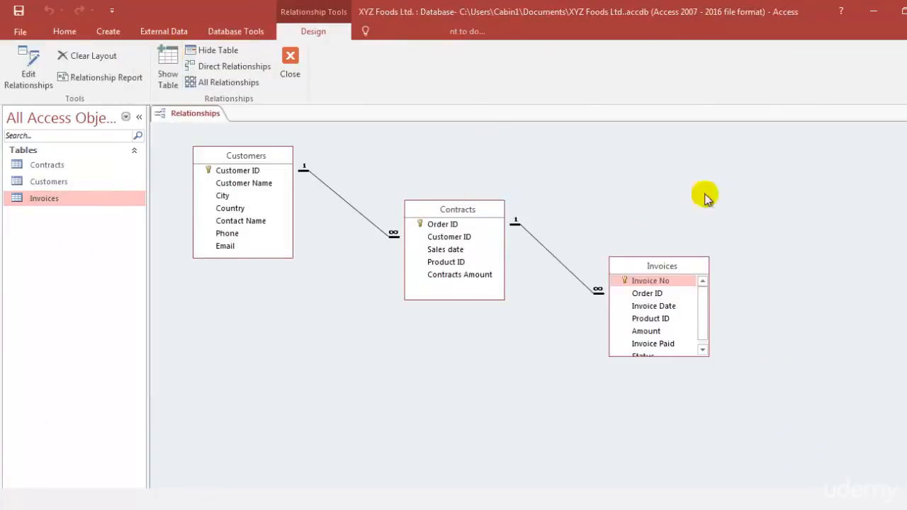
left_click(293, 64)
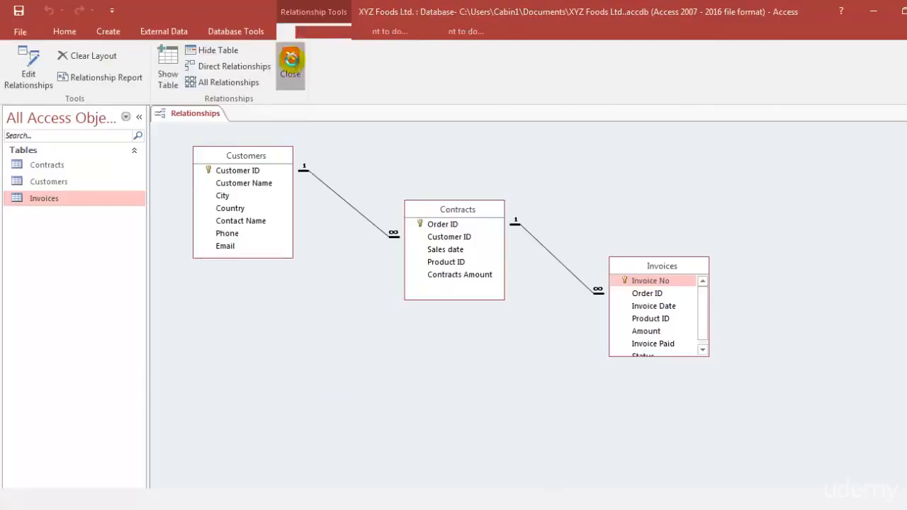